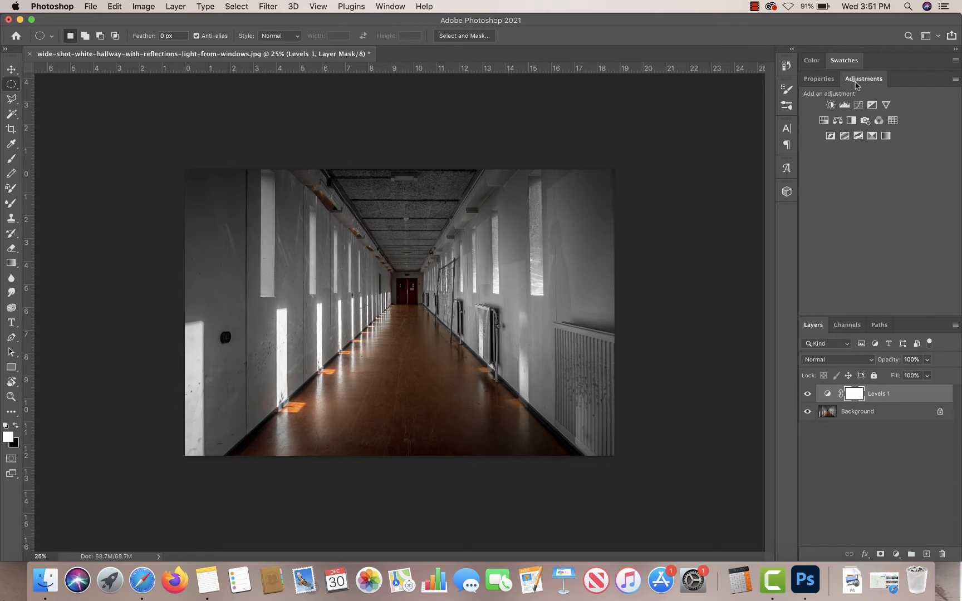
pyautogui.click(389, 7)
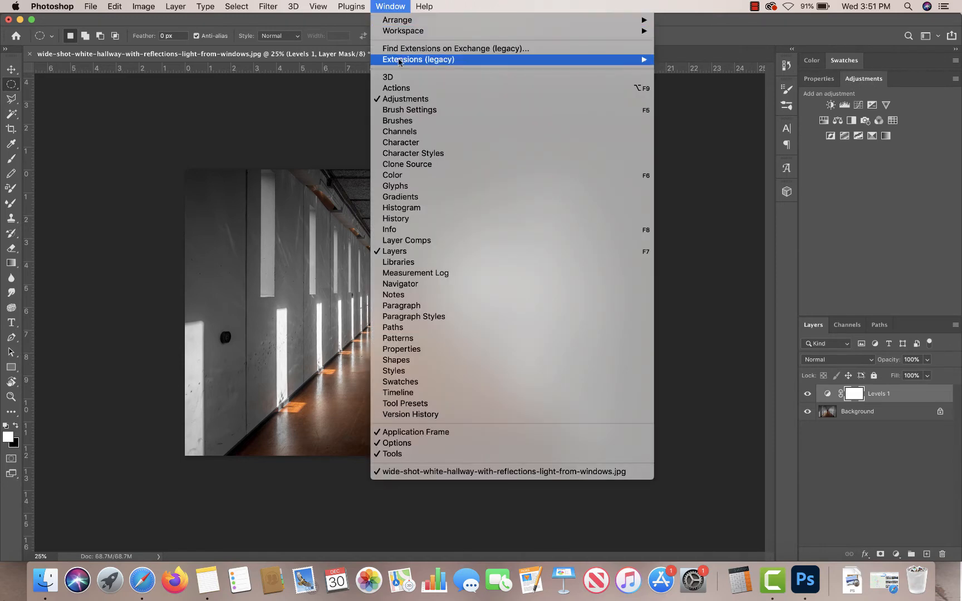
pyautogui.click(484, 7)
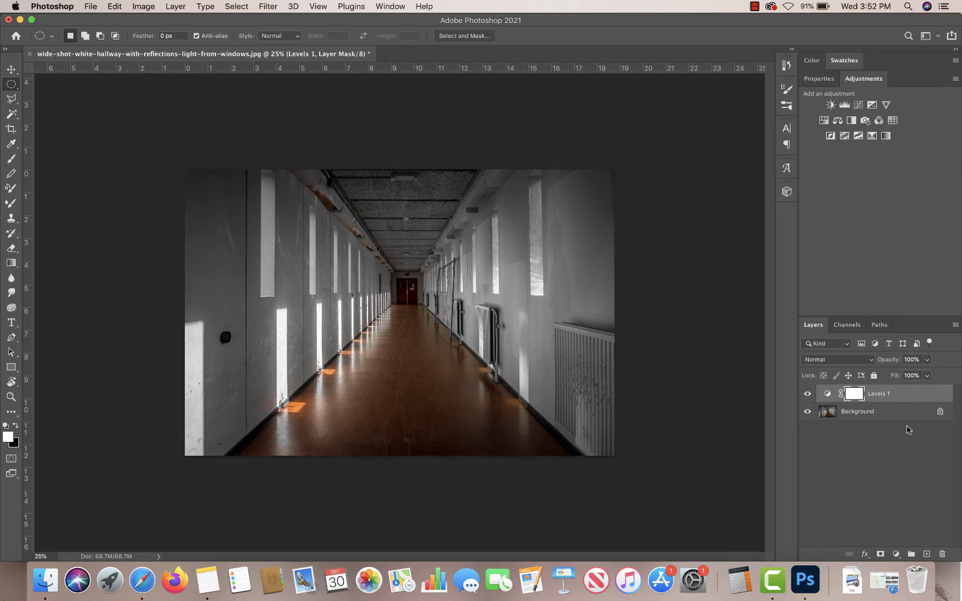
pyautogui.click(895, 553)
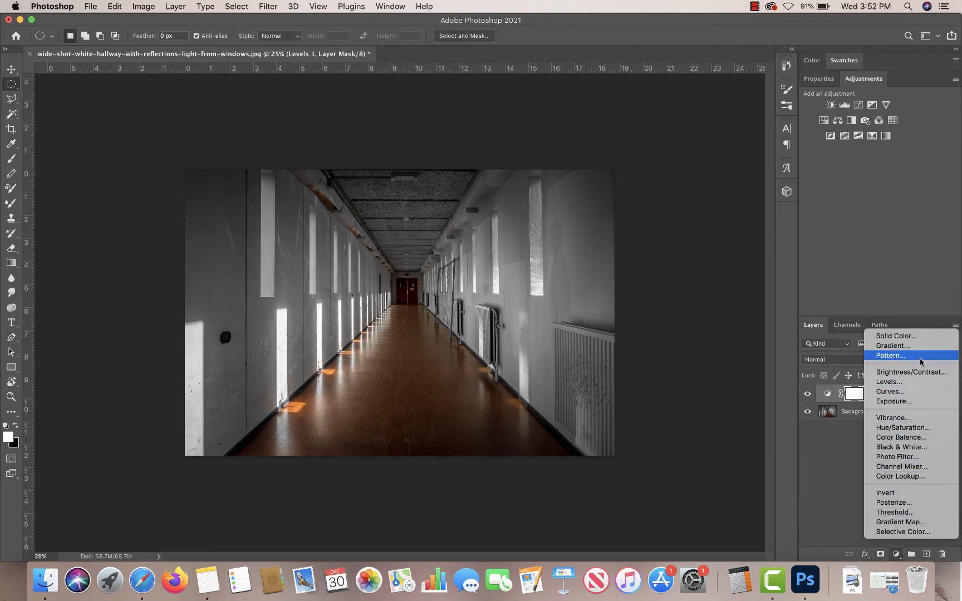
pyautogui.click(856, 273)
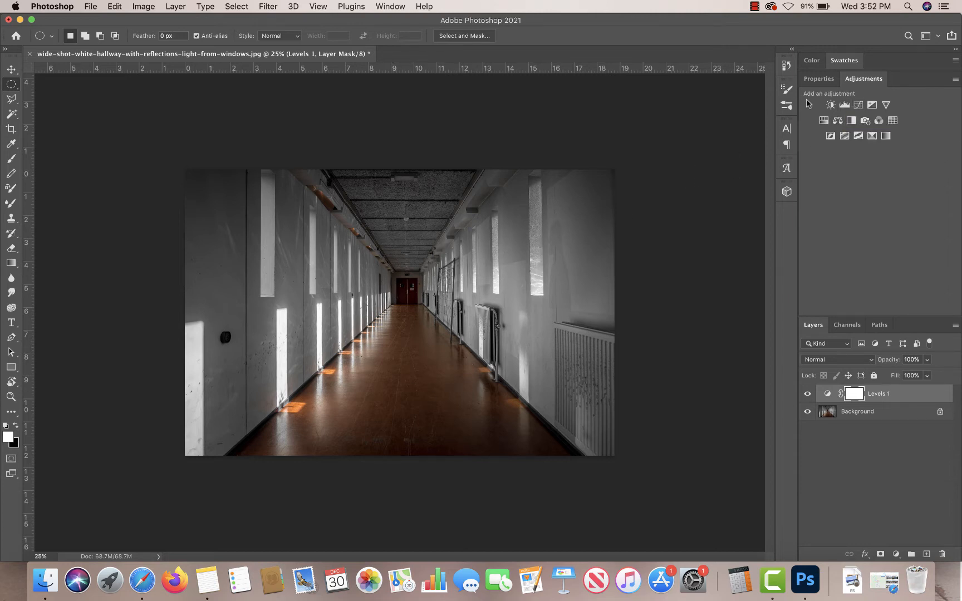
# - Add a new Levels adjustment layer, delete the older Levels 1 layer, and briefly toggle the new layer's clipping to Background on and off
pyautogui.click(844, 105)
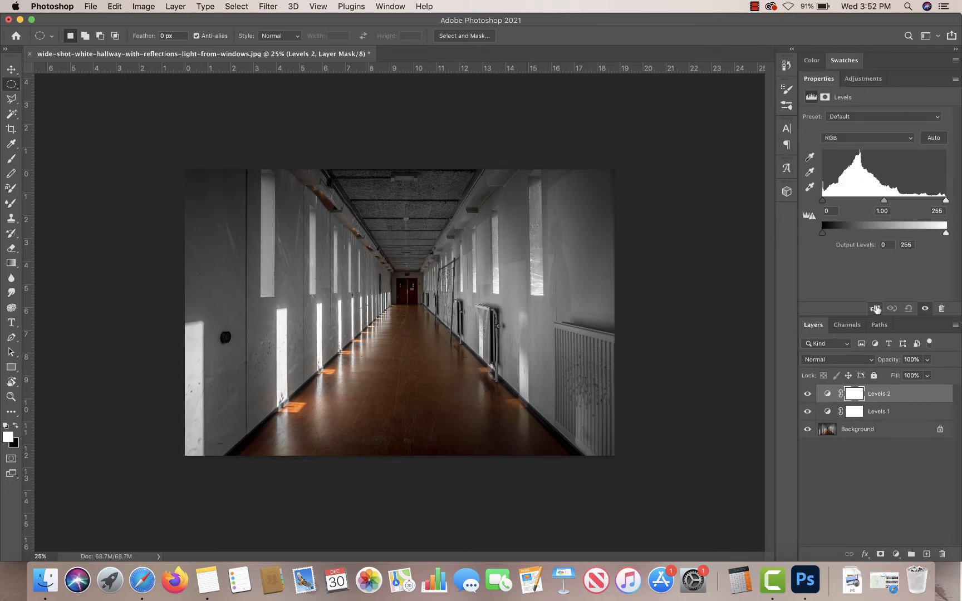
pyautogui.moveTo(854, 413); pyautogui.dragTo(941, 553)
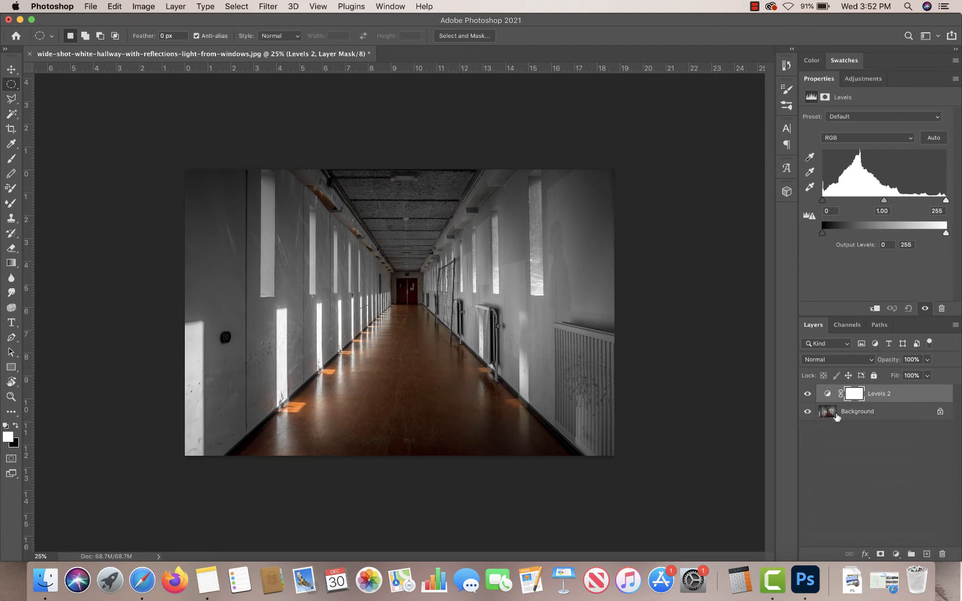
pyautogui.click(874, 309)
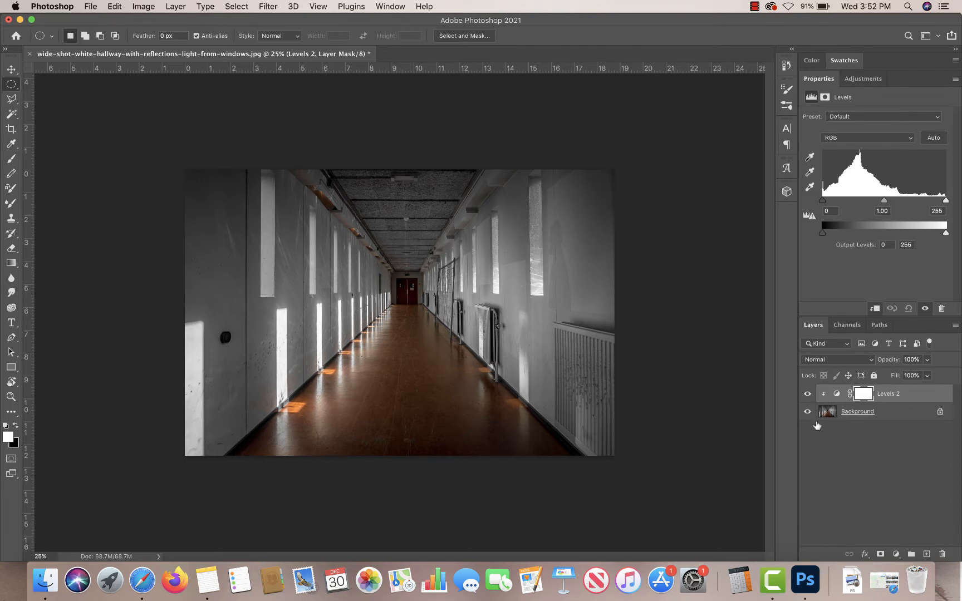
pyautogui.click(875, 308)
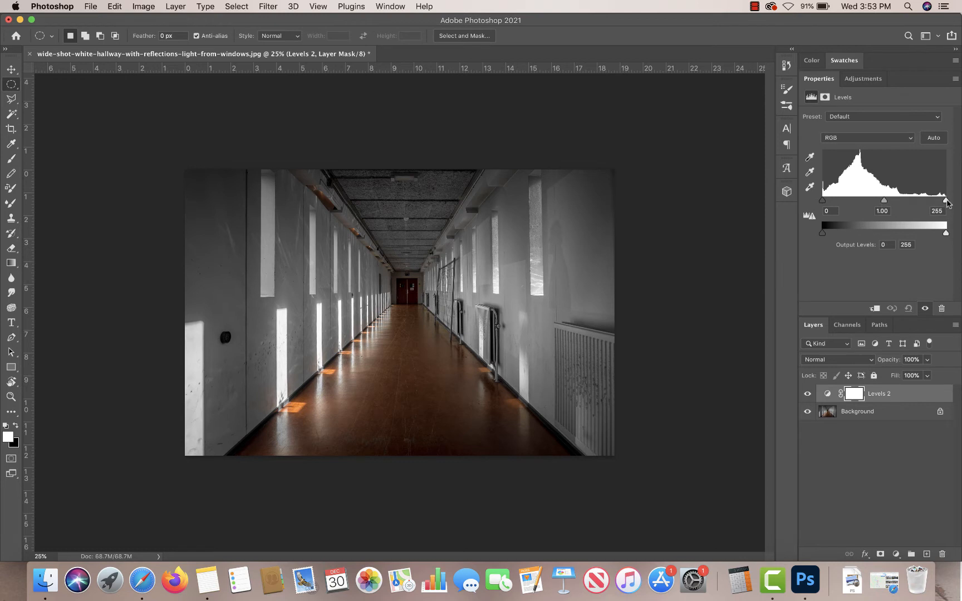
# - Set the Levels midtones to 1.70 and the white point to 214, and compare the image with its previous state
pyautogui.moveTo(884, 202); pyautogui.dragTo(860, 195)
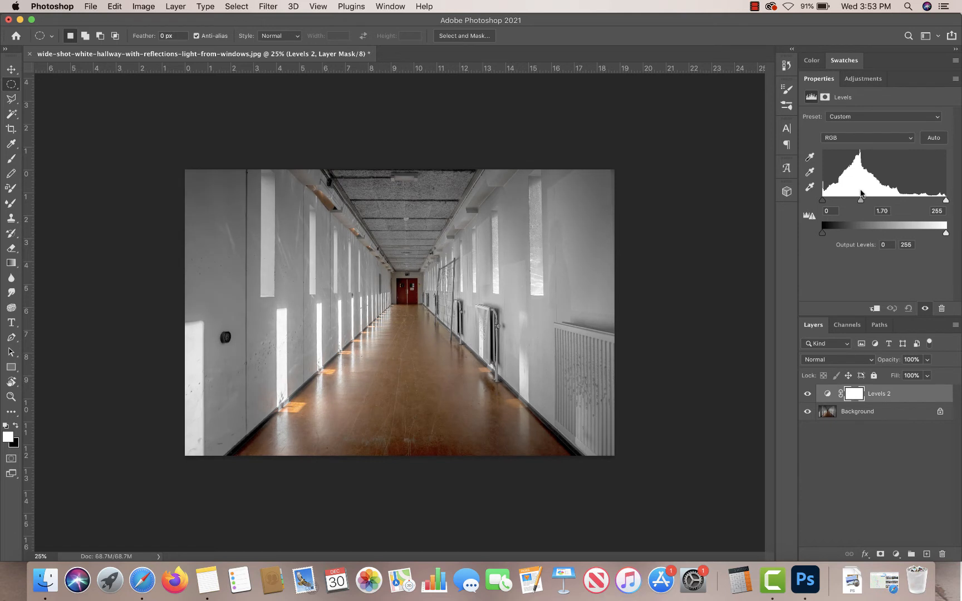
pyautogui.moveTo(945, 200); pyautogui.dragTo(927, 200)
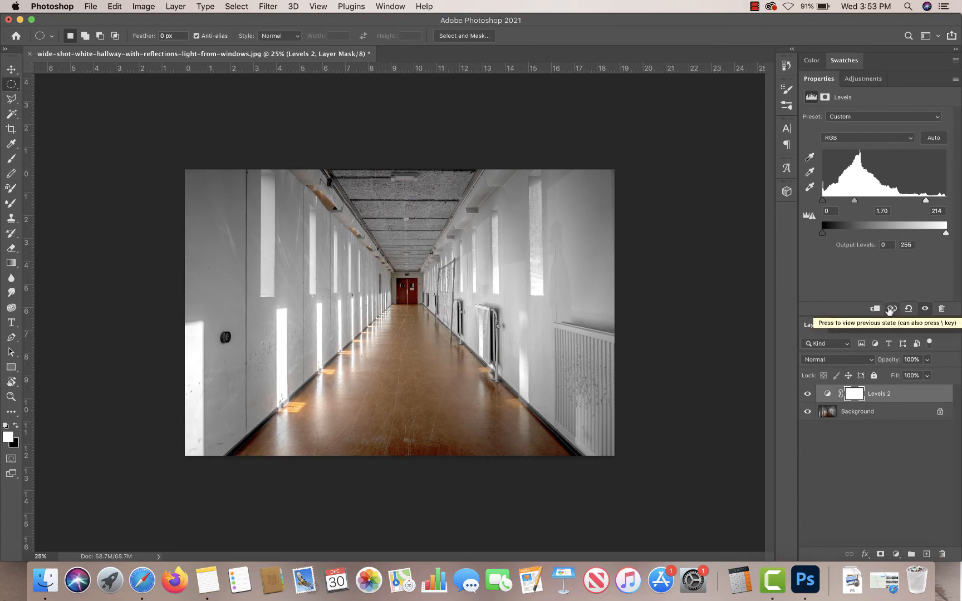
pyautogui.click(890, 309)
pyautogui.click(891, 310)
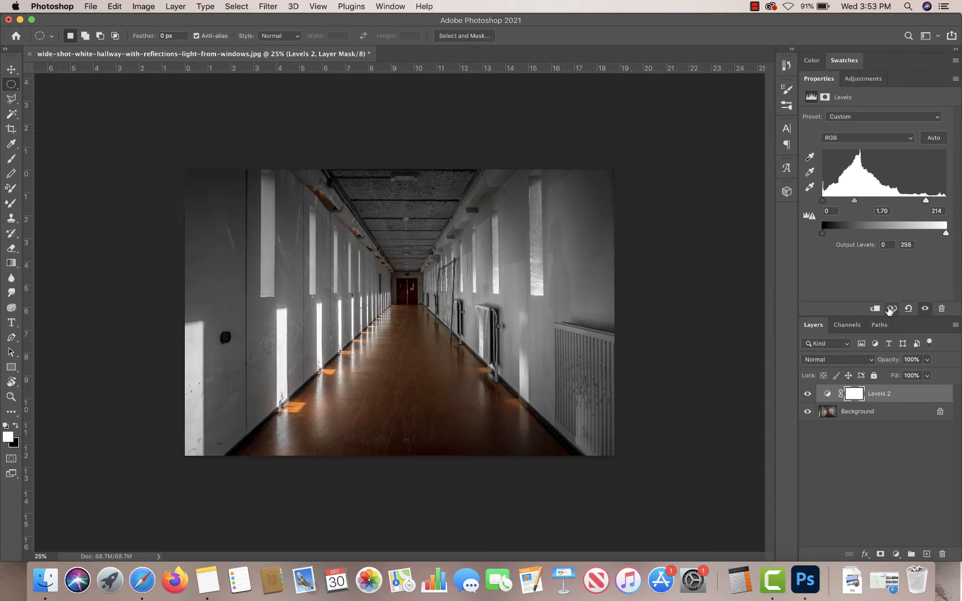
pyautogui.click(890, 309)
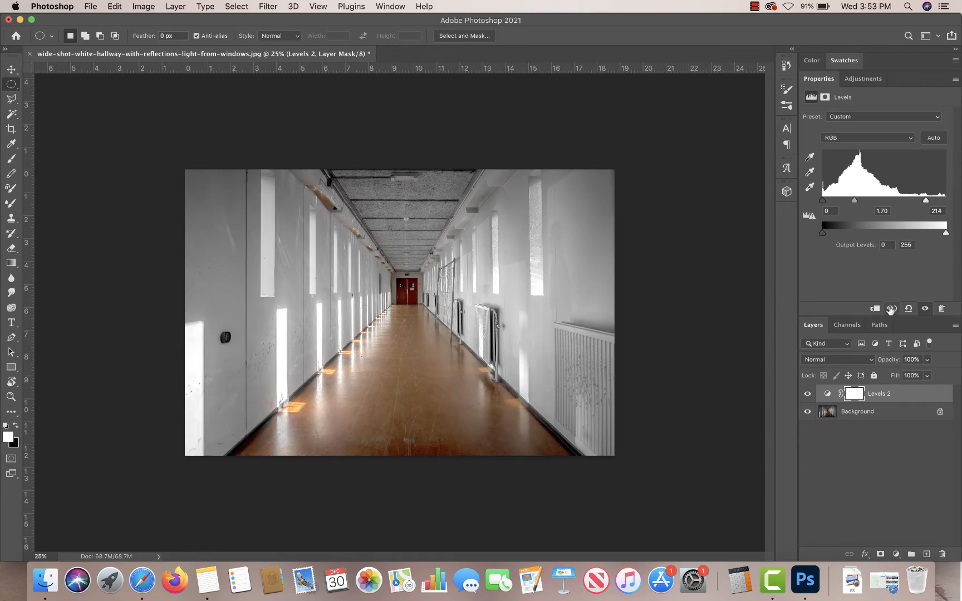
pyautogui.click(890, 309)
pyautogui.click(890, 310)
# - Add a Hue/Saturation adjustment layer with hue +12, saturation -23 and lightness +5
pyautogui.click(860, 79)
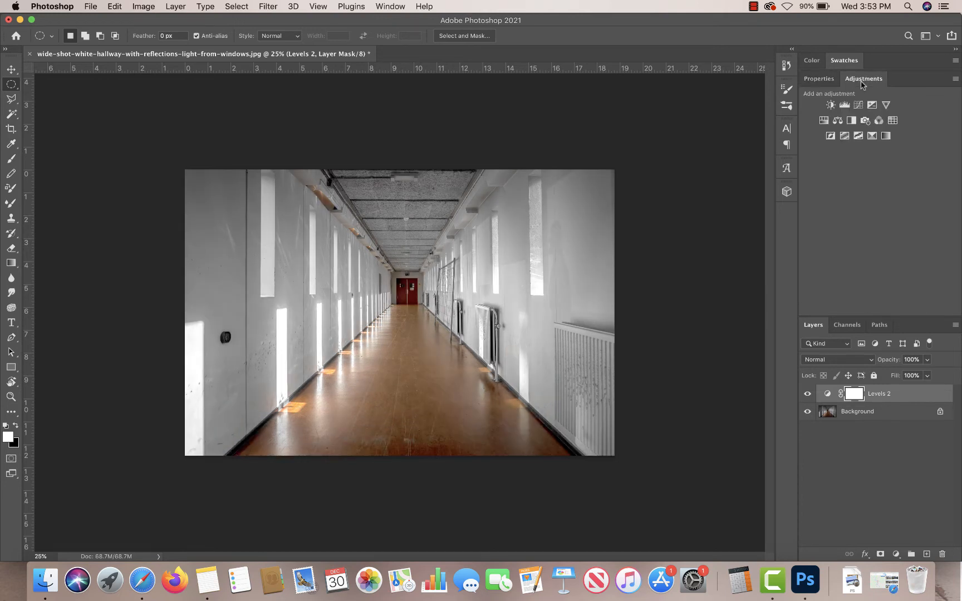
pyautogui.click(824, 120)
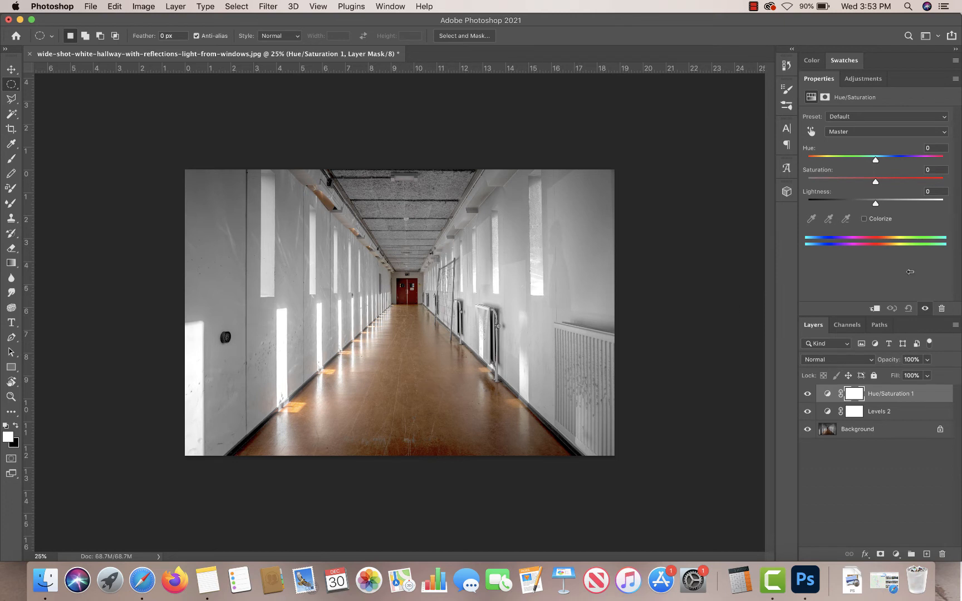
pyautogui.moveTo(875, 181); pyautogui.dragTo(902, 178)
pyautogui.moveTo(902, 181); pyautogui.dragTo(883, 160)
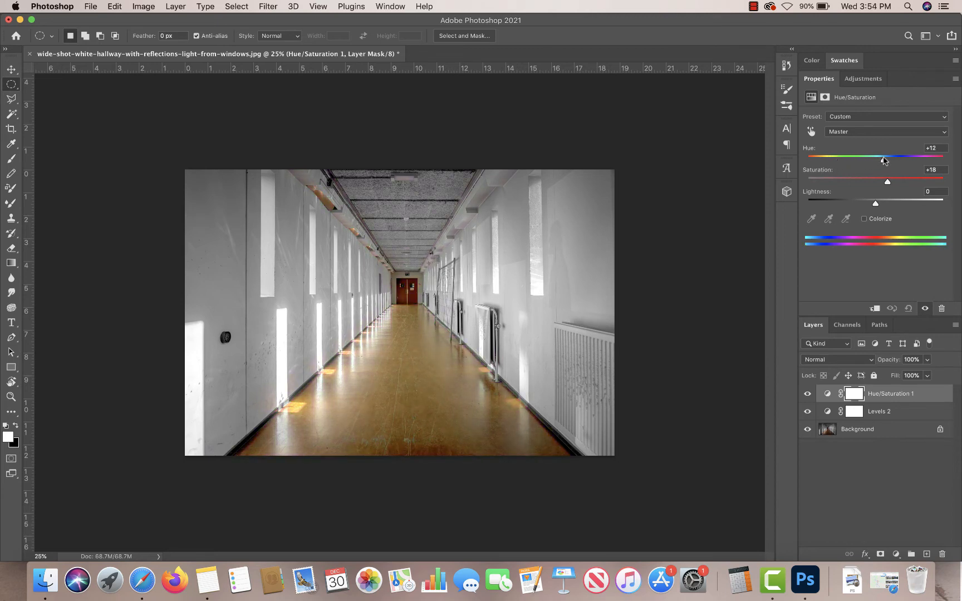
pyautogui.moveTo(874, 205); pyautogui.dragTo(860, 182)
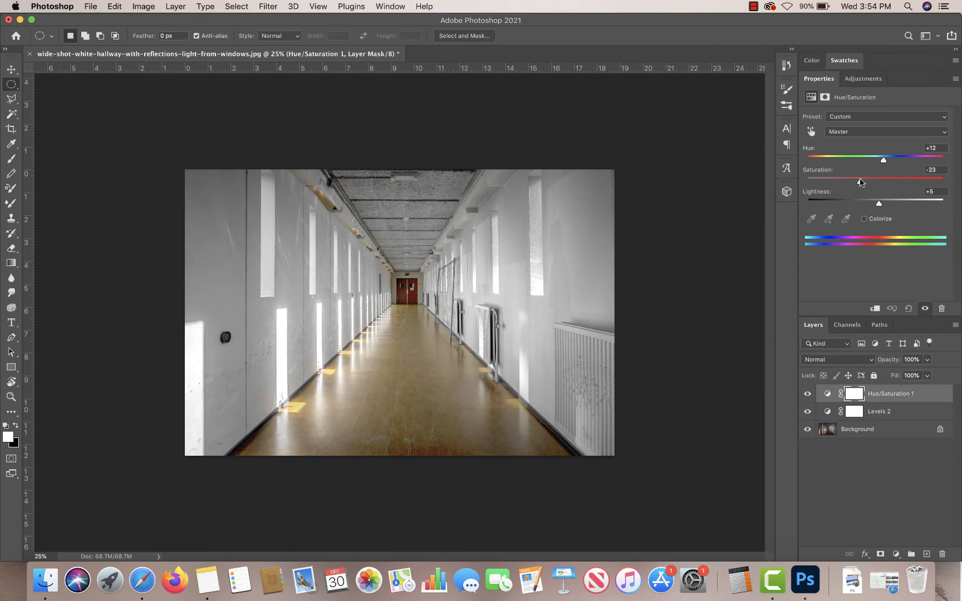
# - Set both the saturation and the hue of the Hue/Saturation layer to 0
pyautogui.click(935, 170)
pyautogui.write('0')
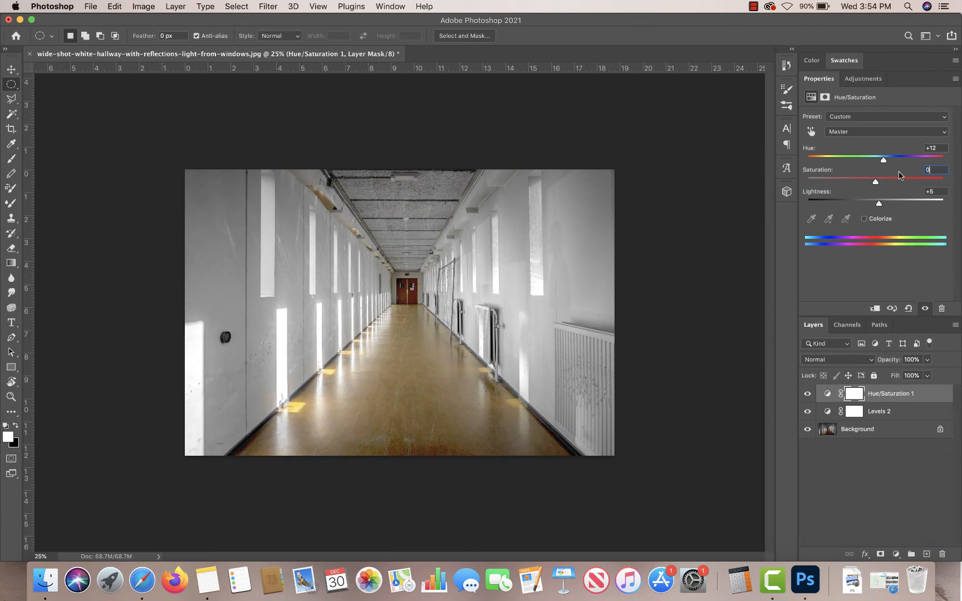
pyautogui.click(938, 147)
pyautogui.write('0')
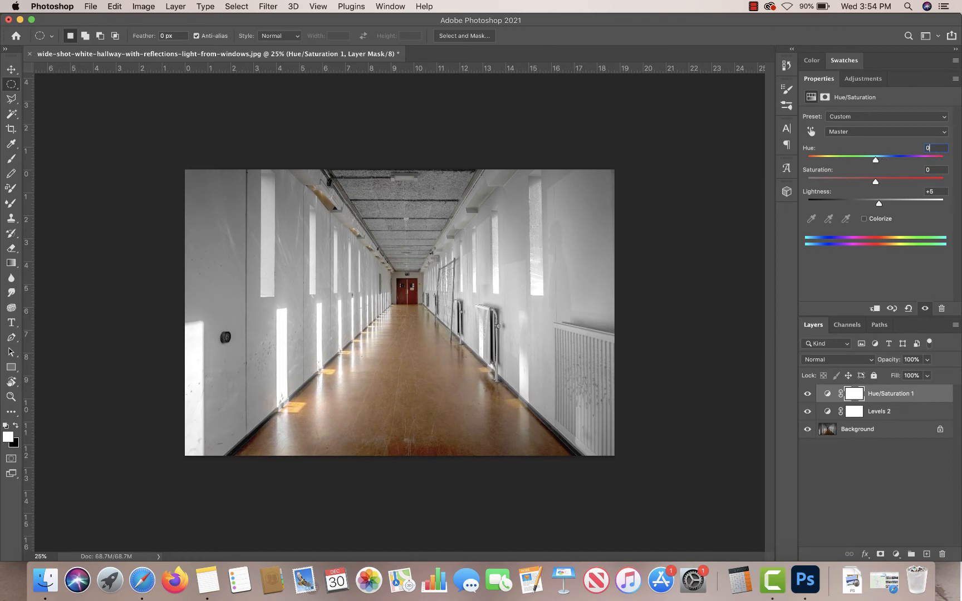
# - Add a Curves adjustment layer and shape an S-curve with a lowered shadow point and a midtone point at input 142, output 141
pyautogui.click(861, 78)
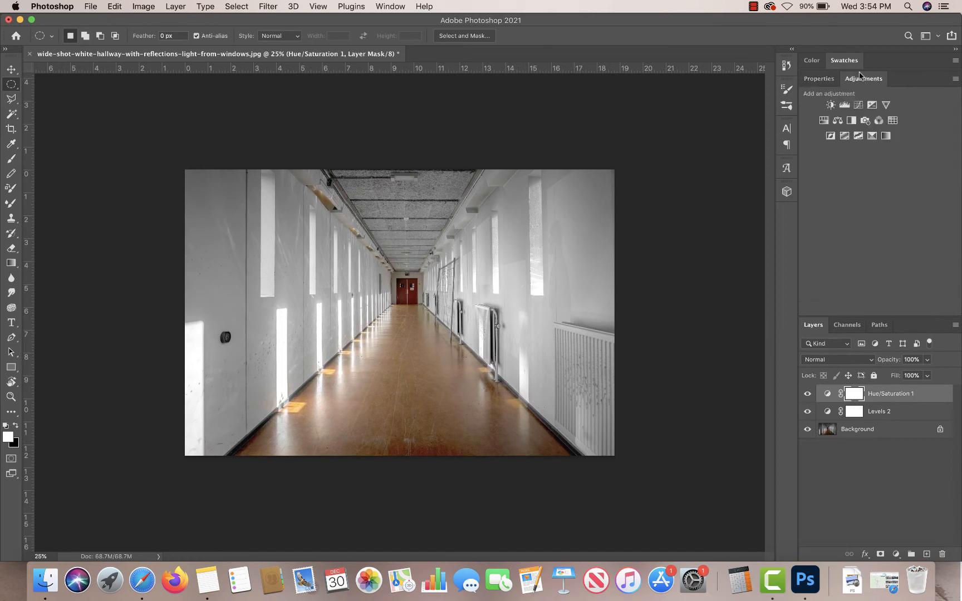
pyautogui.click(858, 105)
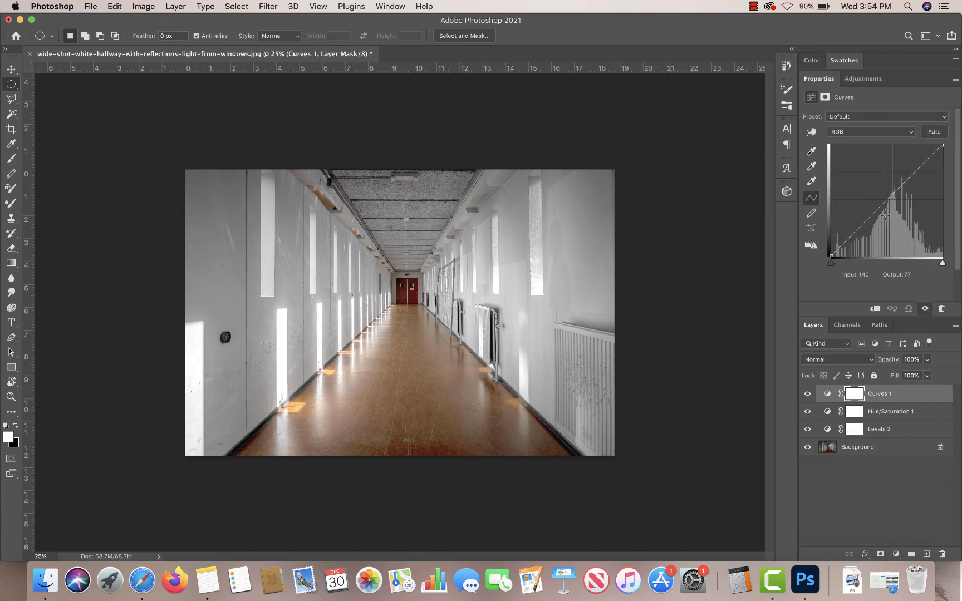
pyautogui.moveTo(868, 219); pyautogui.dragTo(892, 195)
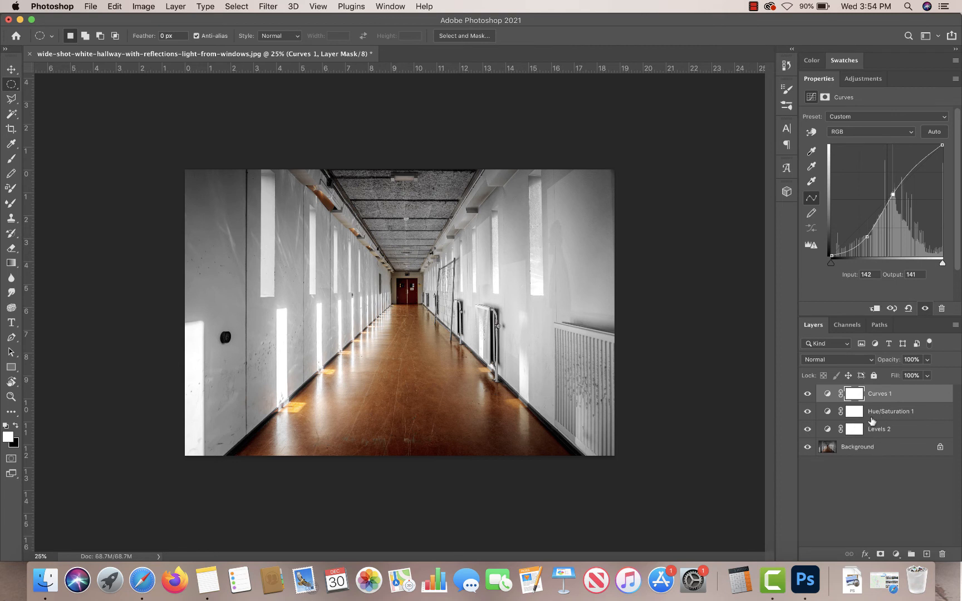
# - Clip the Levels 2, Hue/Saturation 1 and Curves 1 adjustment layers to the Background layer
pyautogui.click(882, 431)
pyautogui.click(875, 309)
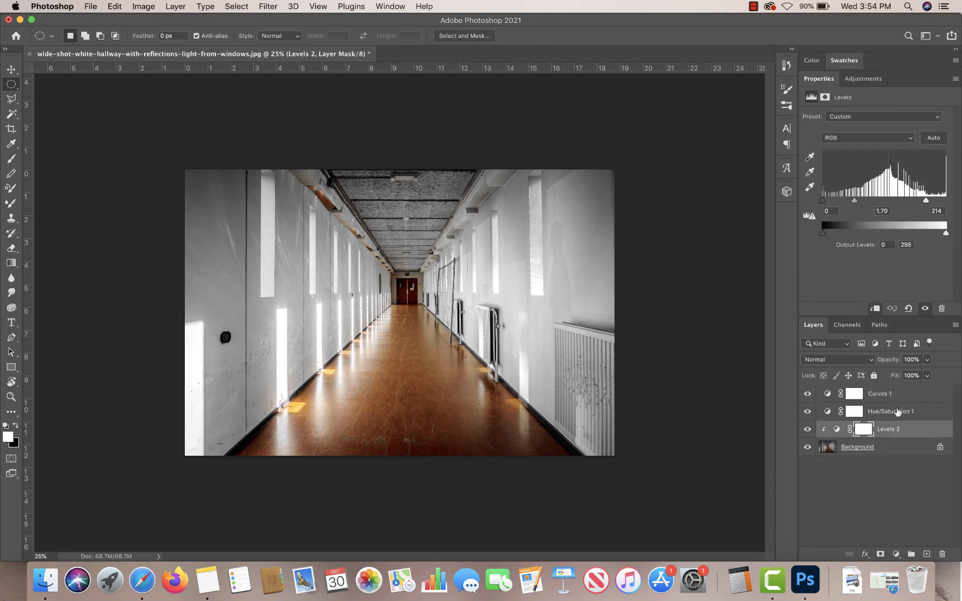
pyautogui.click(895, 412)
pyautogui.click(874, 309)
pyautogui.click(882, 396)
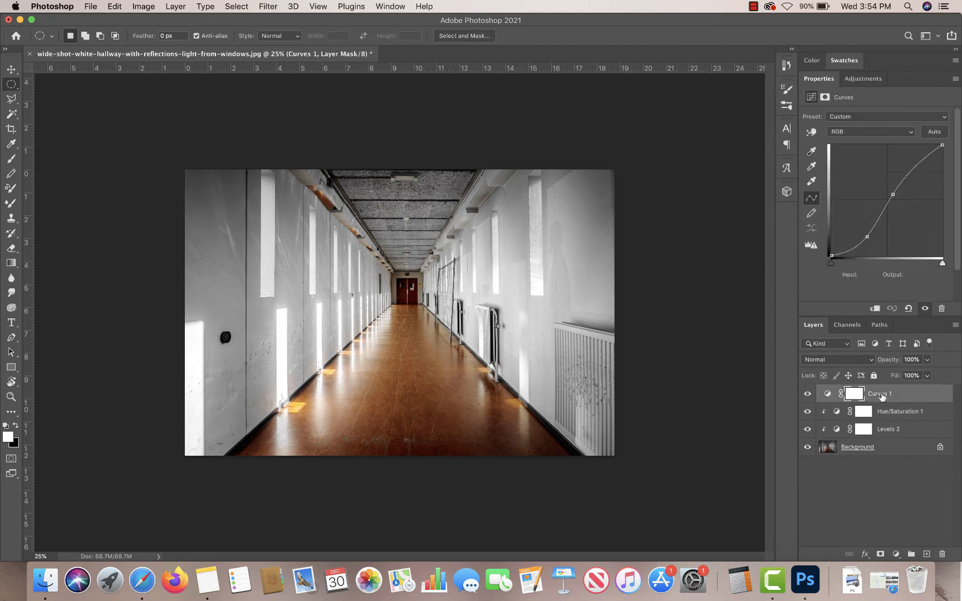
pyautogui.click(875, 308)
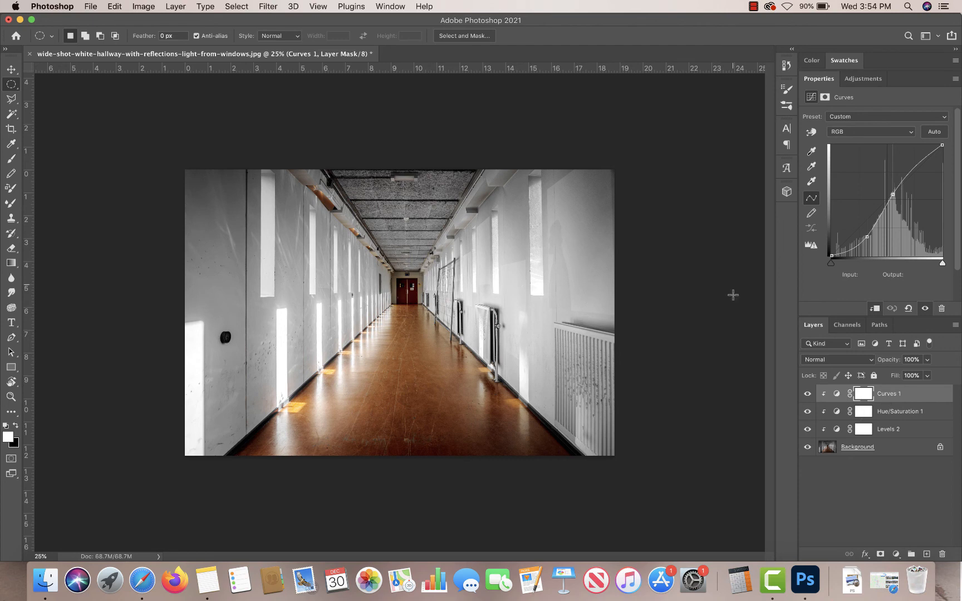
pyautogui.click(145, 6)
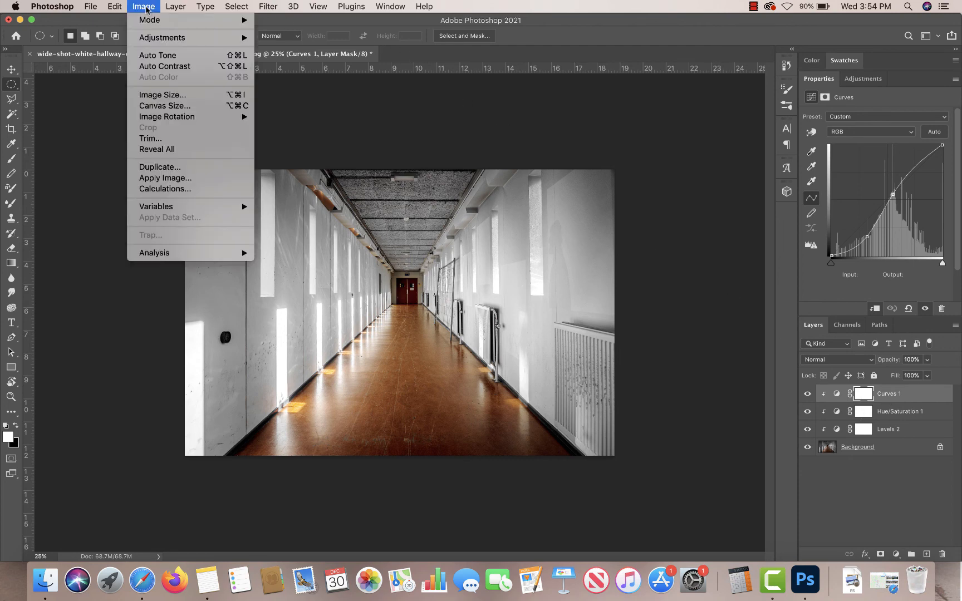
pyautogui.moveTo(250, 37)
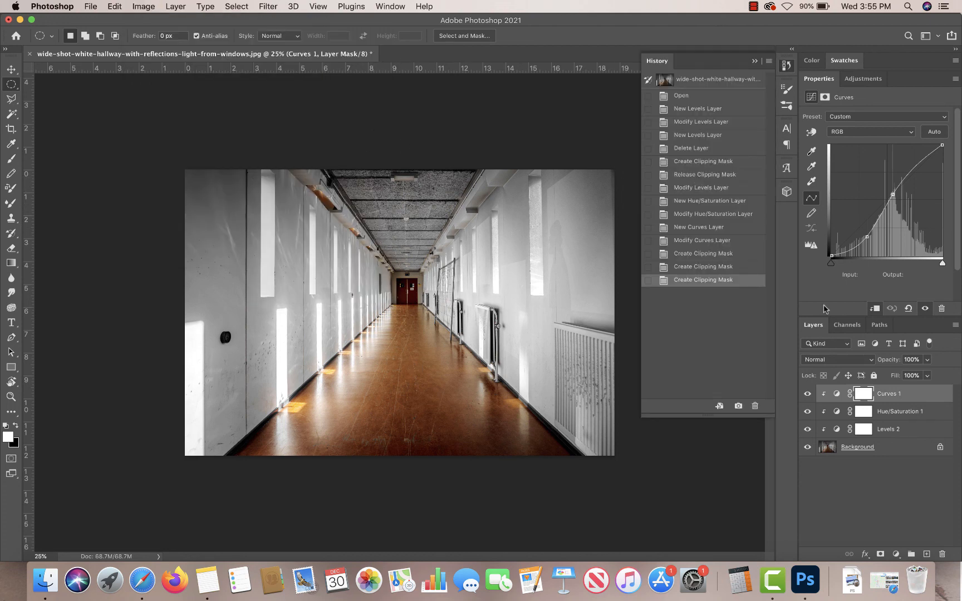
pyautogui.click(859, 468)
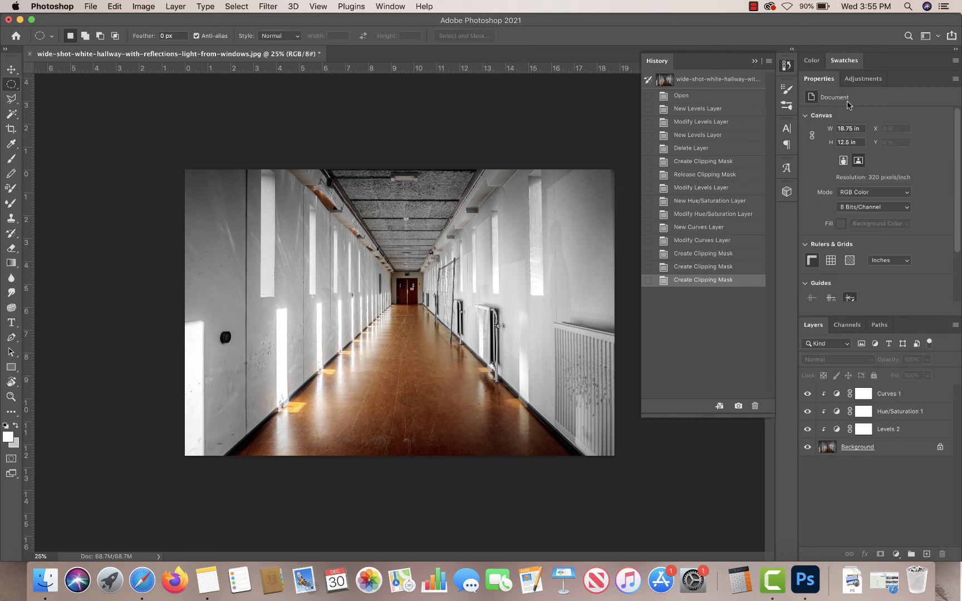
pyautogui.click(862, 79)
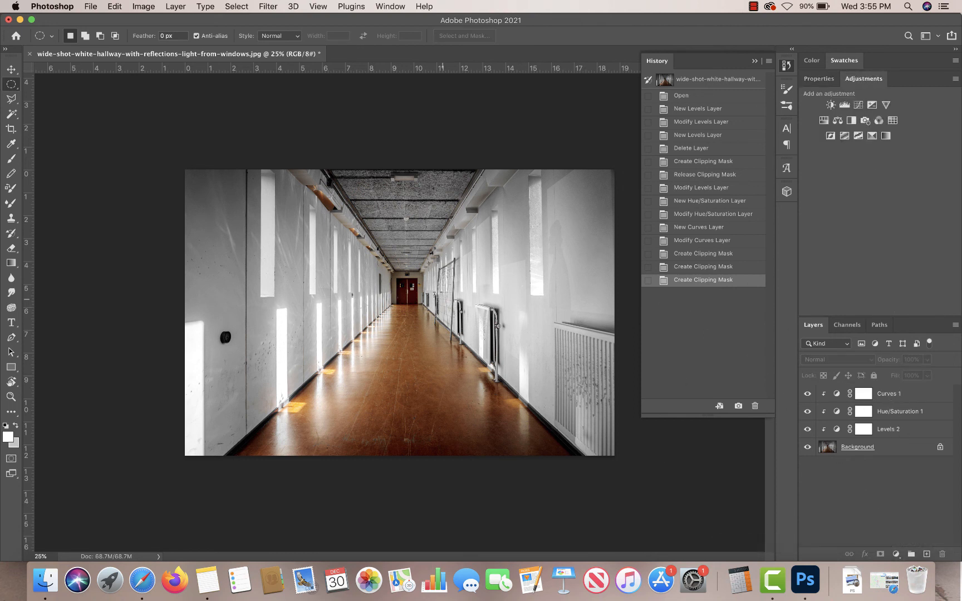
pyautogui.click(152, 8)
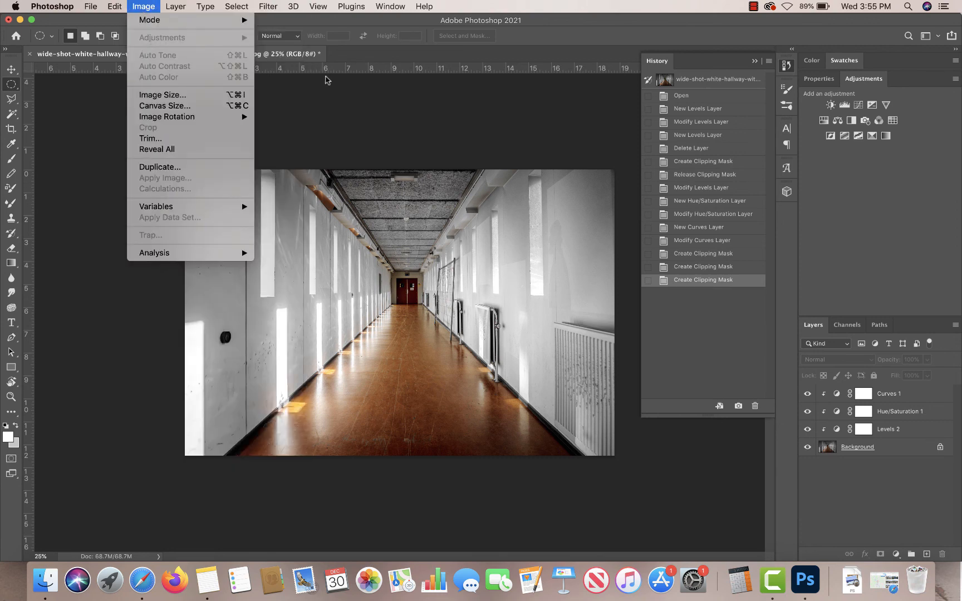
pyautogui.click(328, 78)
pyautogui.click(758, 6)
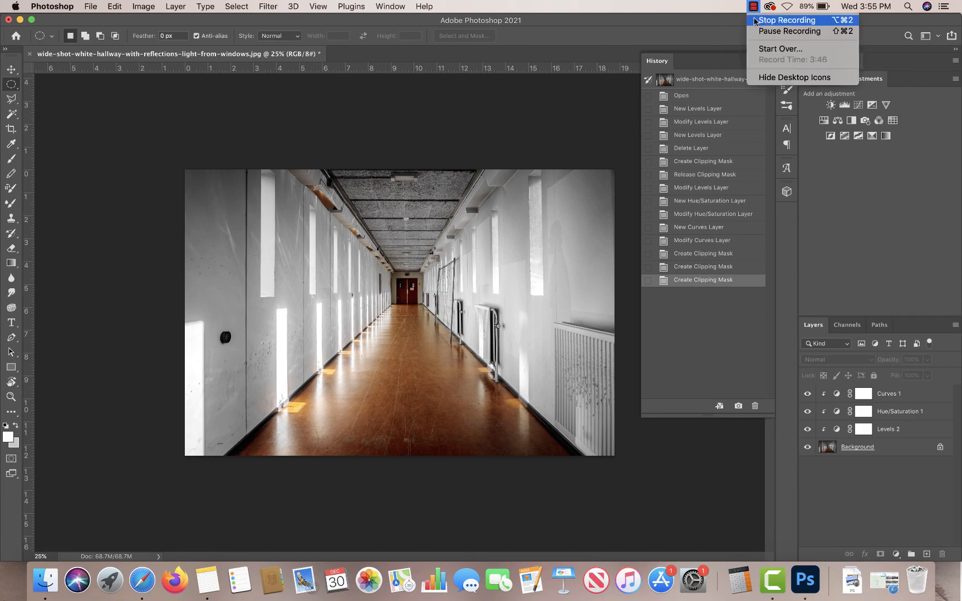